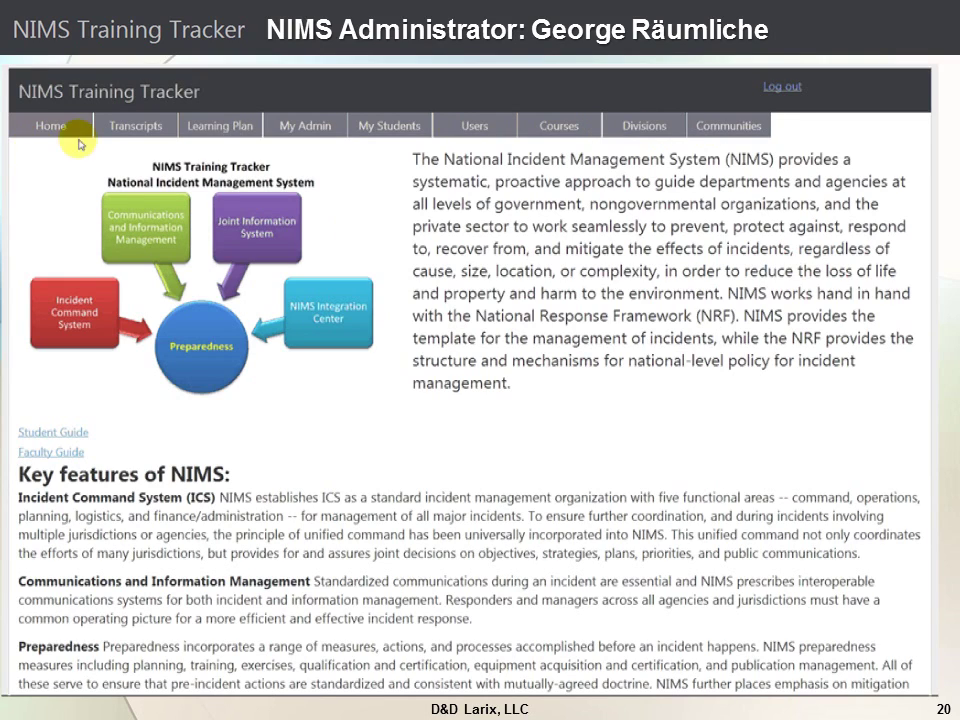
Look through the organization's user accounts, its communities and its divisions.
click(473, 127)
scroll(490, 287, down, 5)
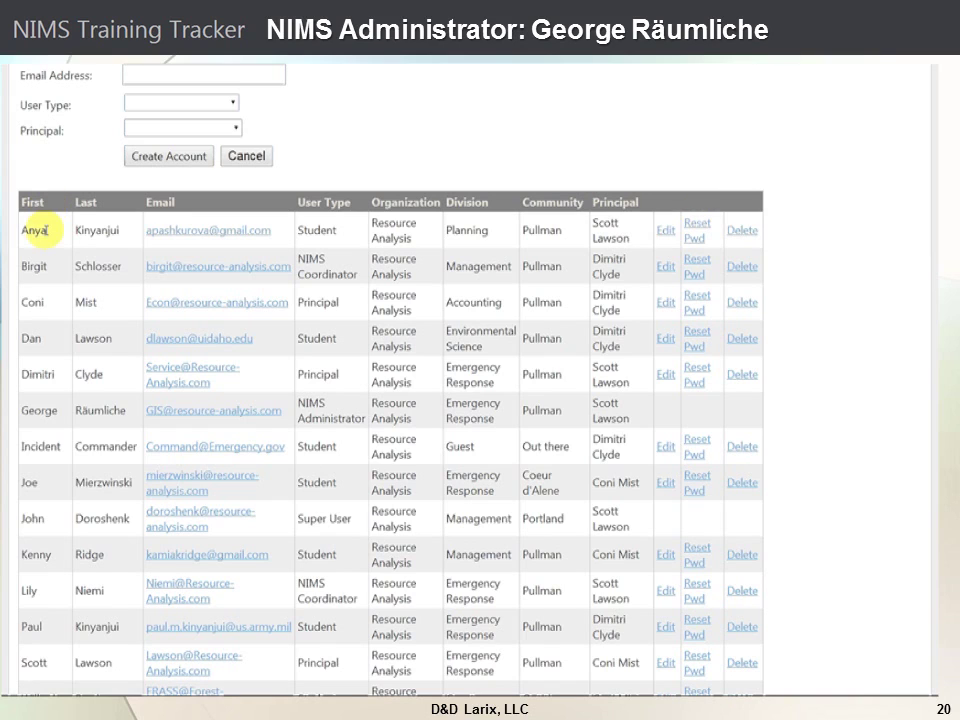
scroll(66, 235, up, 3)
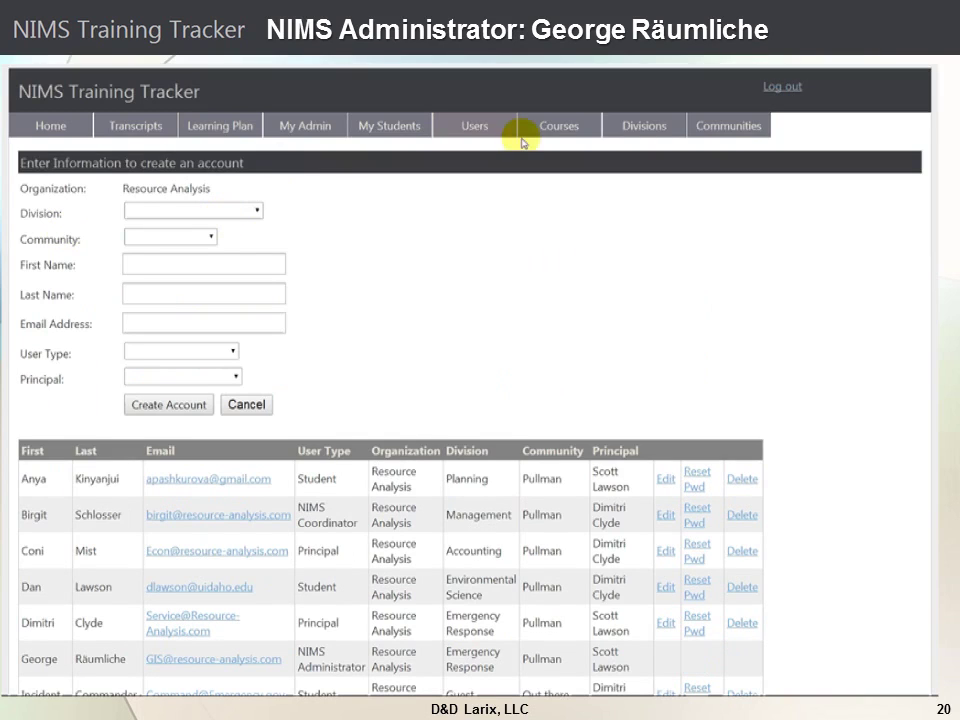
click(718, 132)
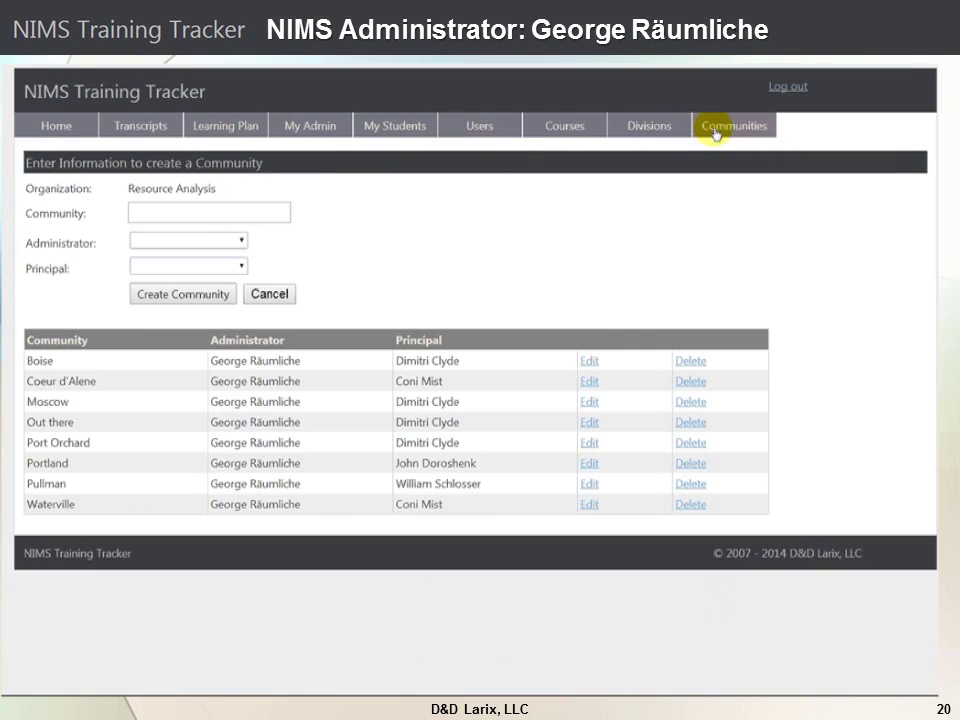
click(633, 134)
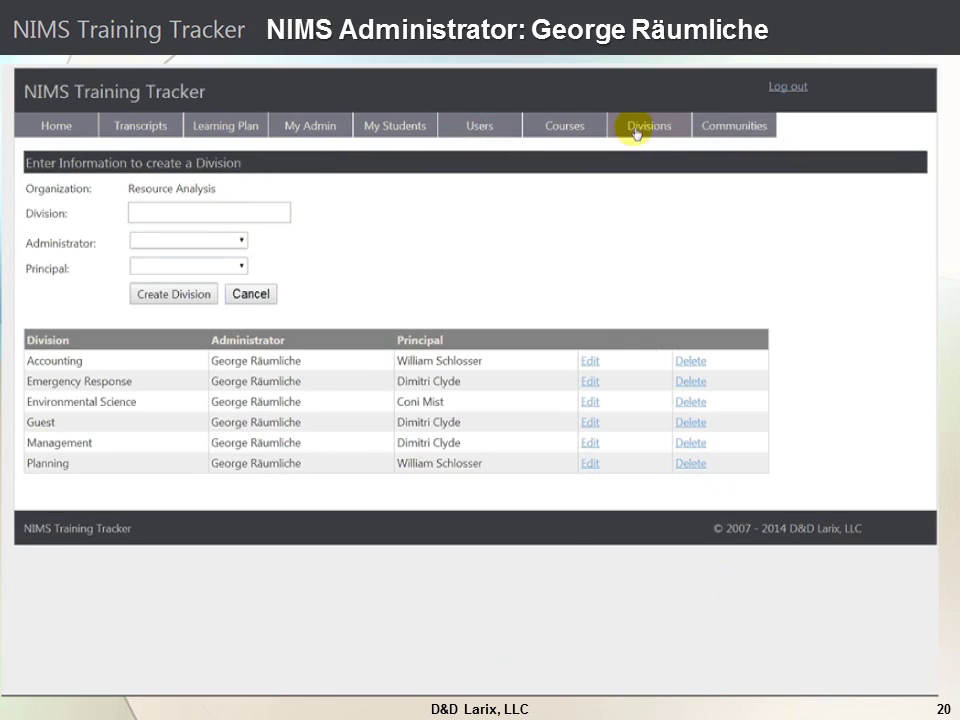
Create a community named Crestview with the same administrator and principal as the Boise community.
click(718, 134)
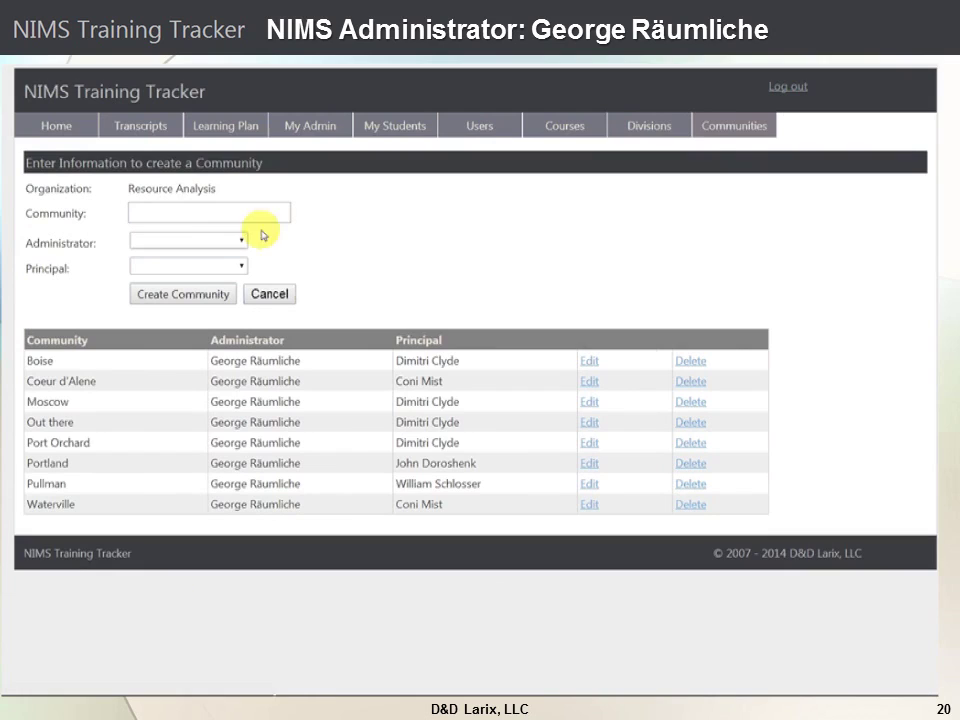
click(186, 208)
text(Crestv)
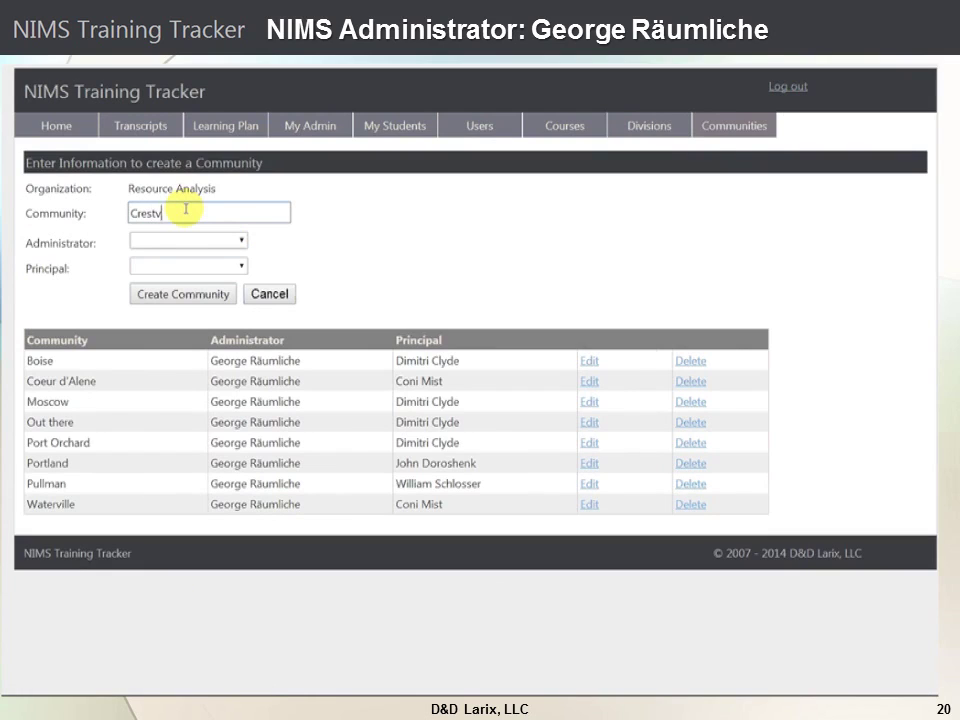
text(iew)
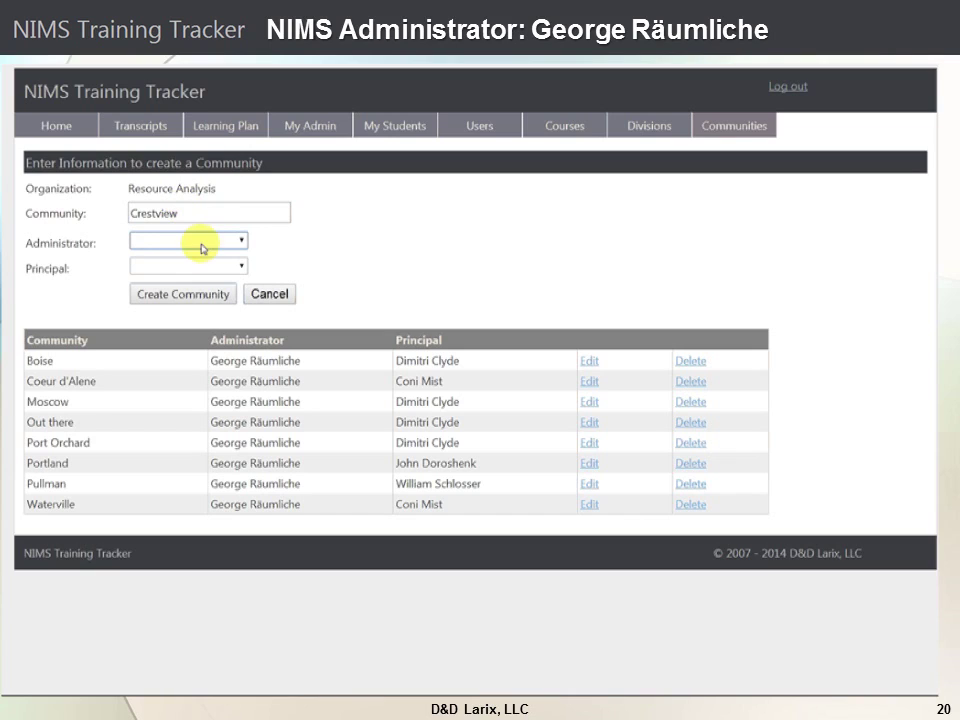
click(200, 244)
click(193, 267)
click(193, 267)
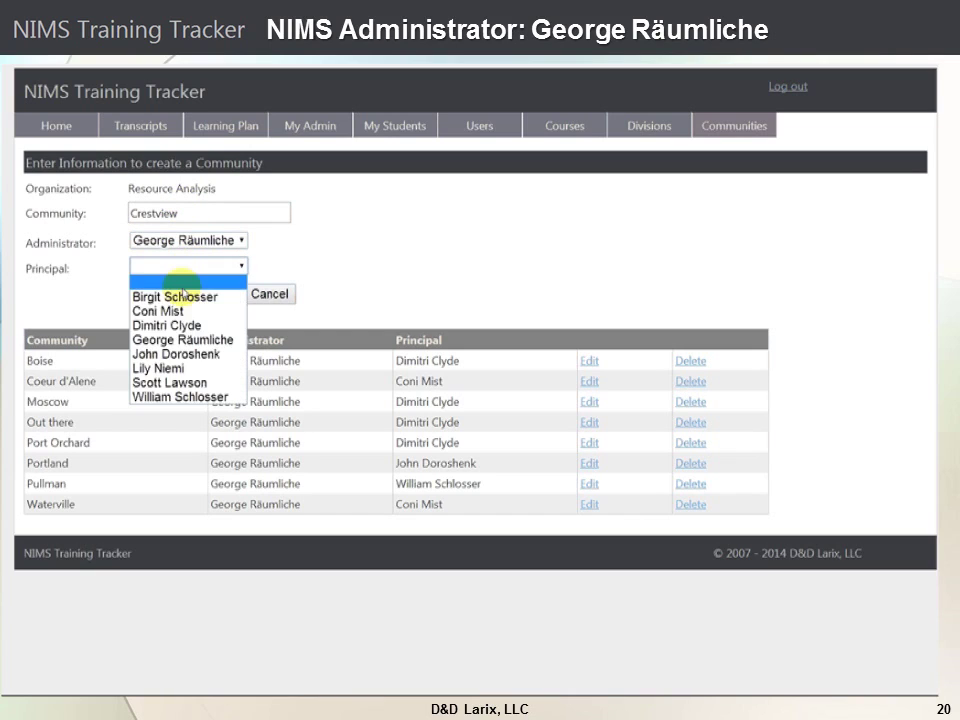
click(170, 328)
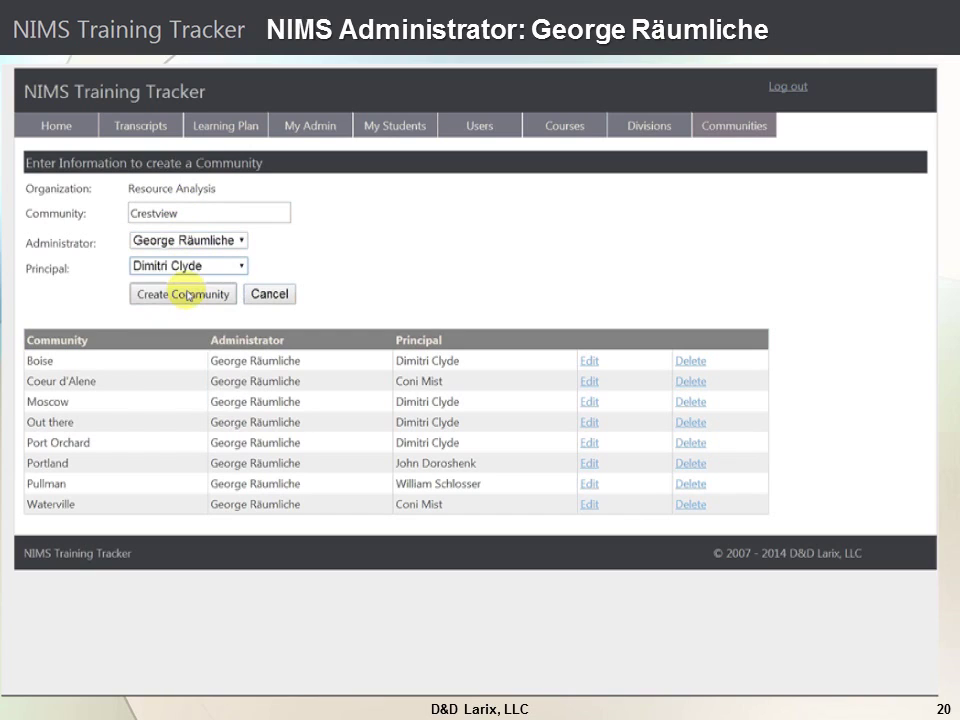
click(185, 296)
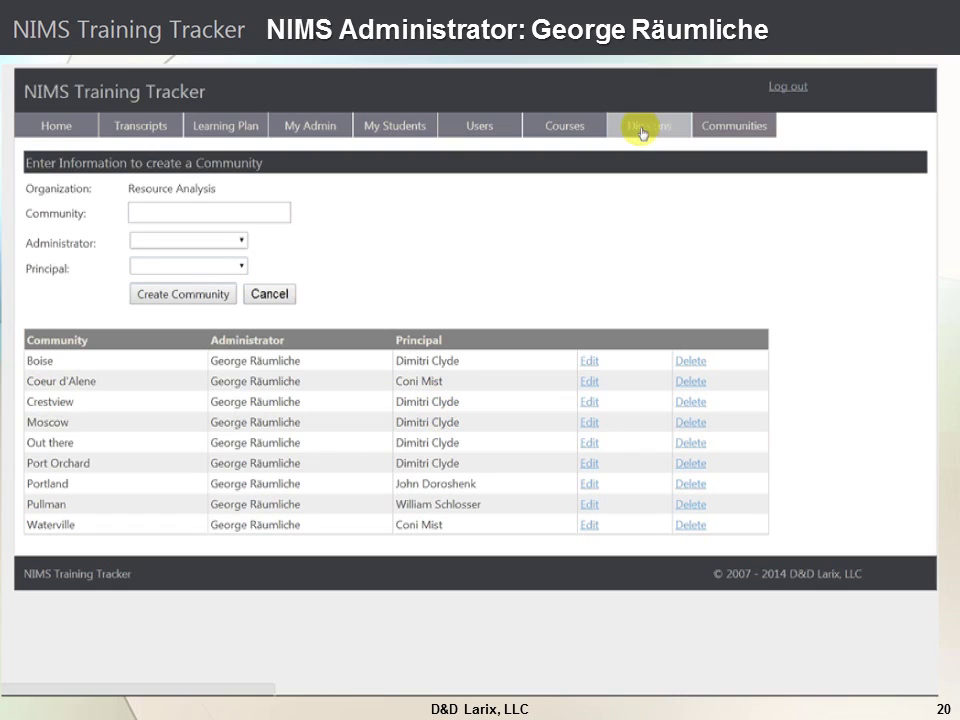
Start a new course entry in the course catalogue with New as its course code.
click(566, 133)
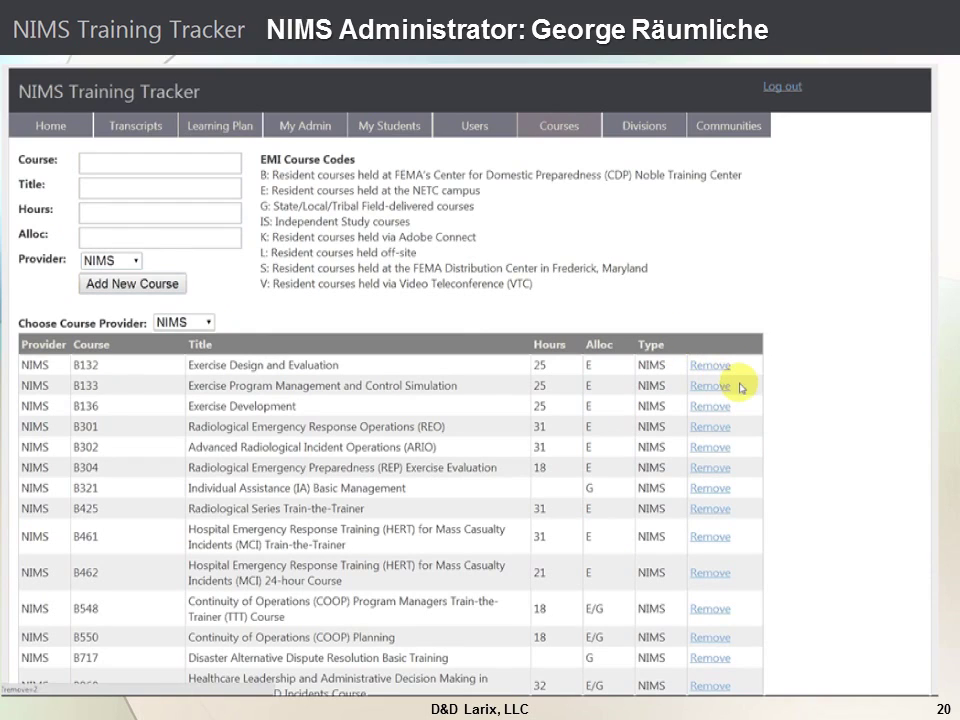
click(92, 162)
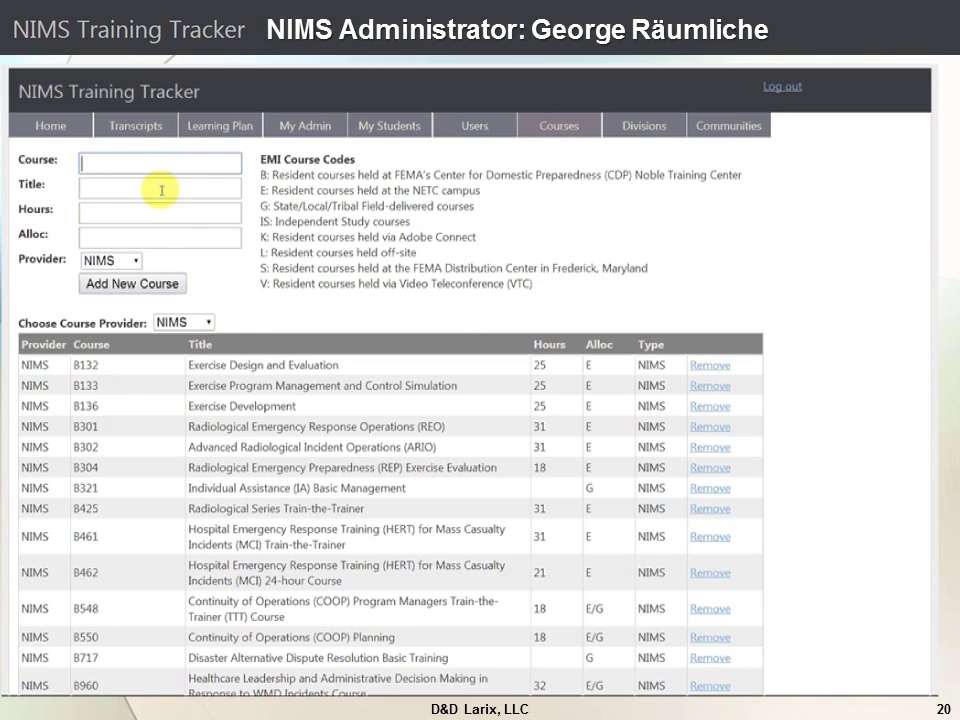
text(New)
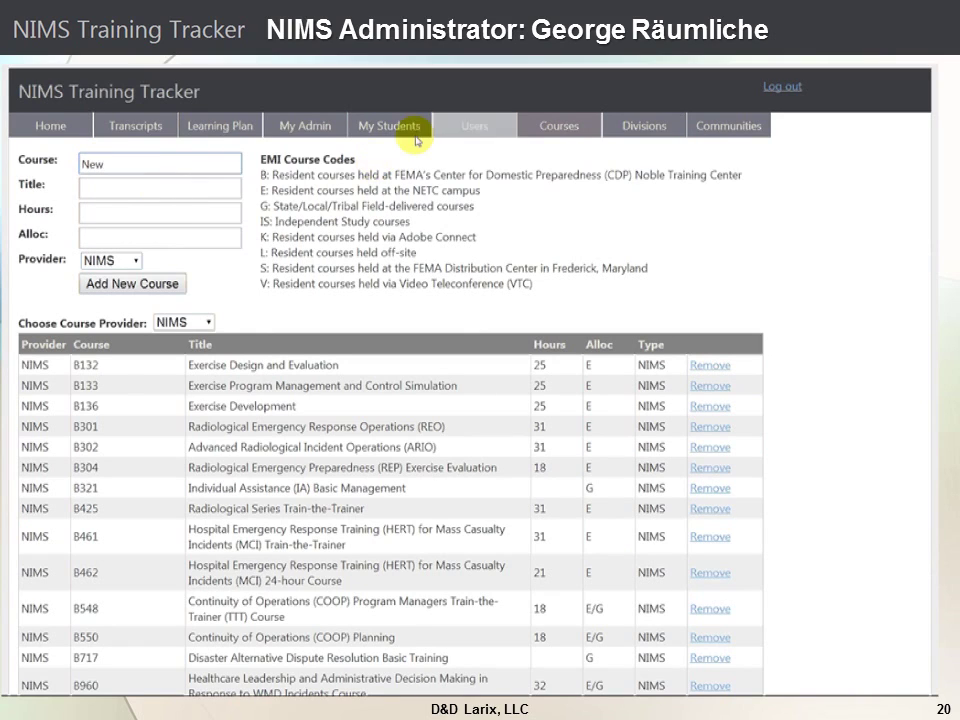
Review the student roster, the division list and the administrator's own account information.
click(370, 125)
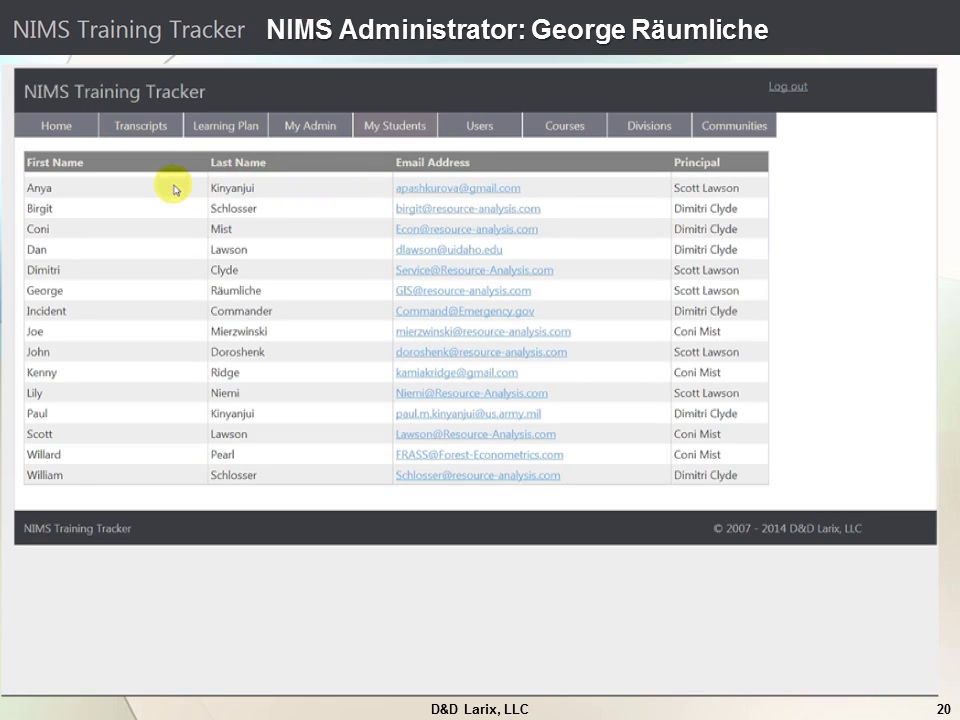
click(656, 131)
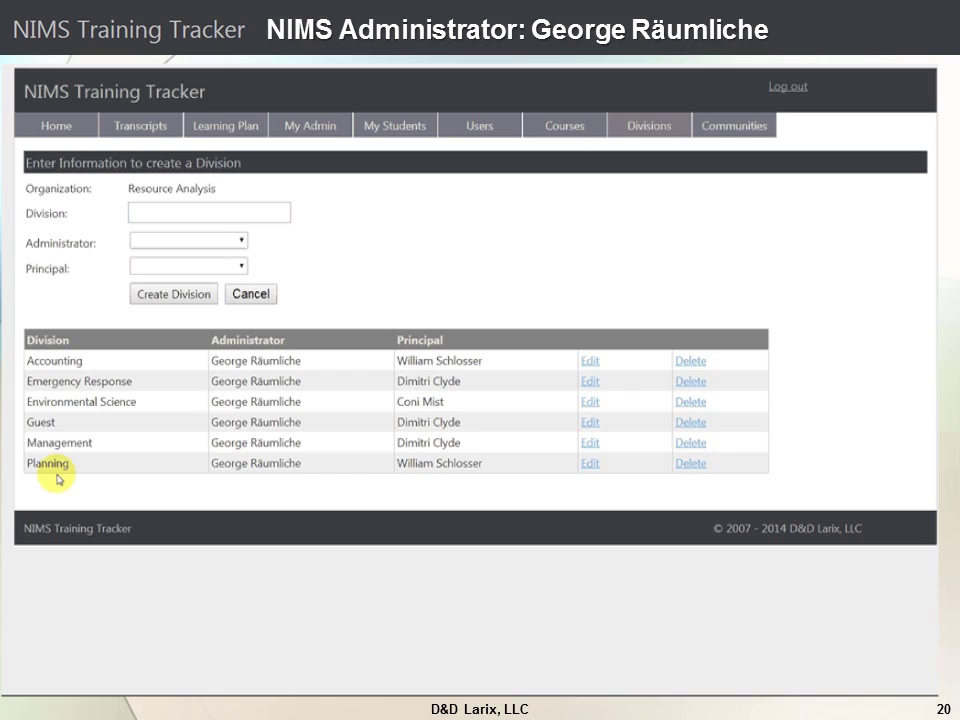
click(414, 130)
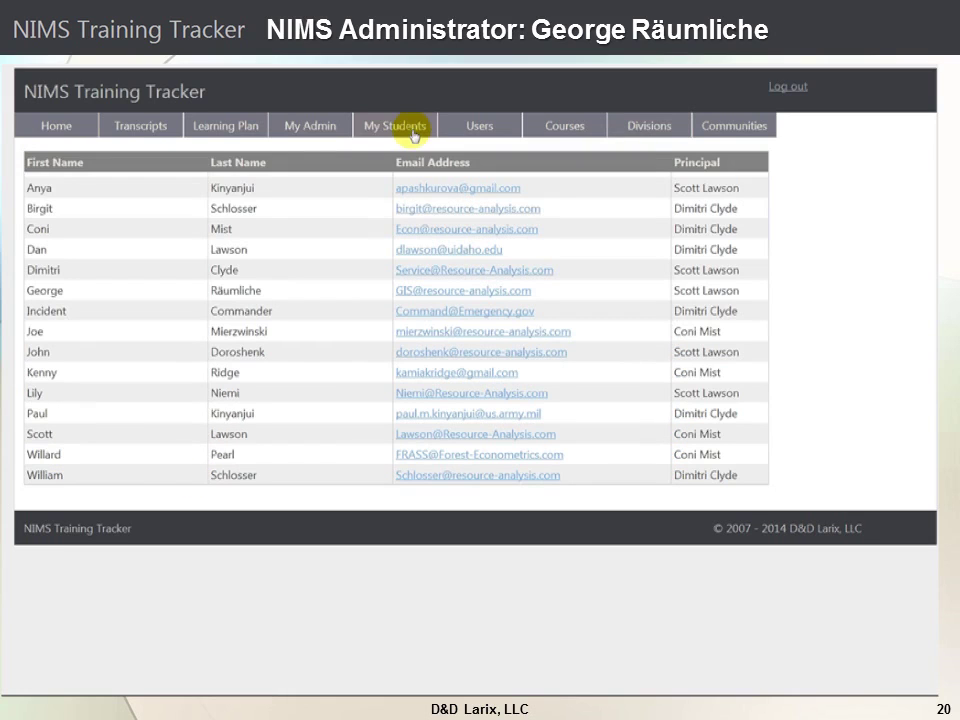
click(309, 130)
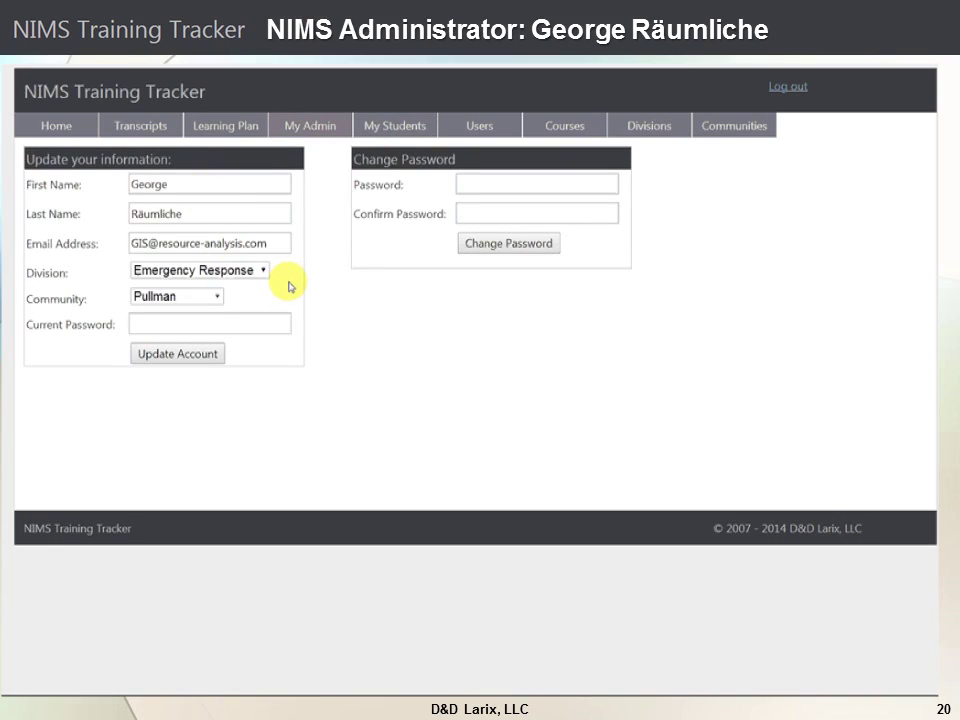
Examine the courses in the administrator's own learning plan.
click(233, 125)
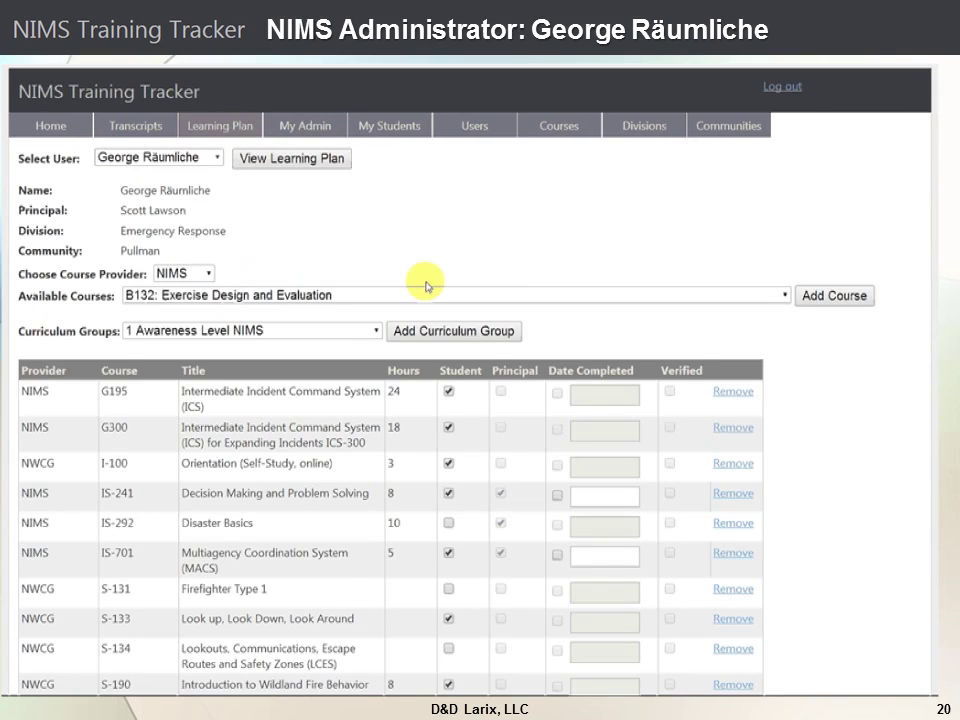
scroll(426, 287, down, 1)
scroll(426, 287, down, 1)
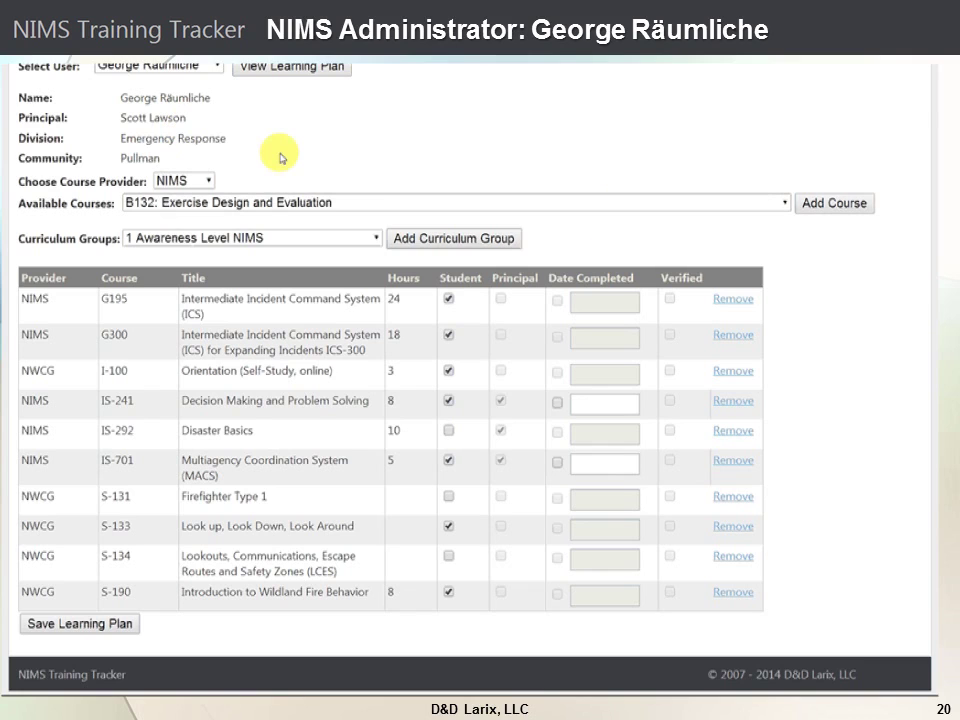
View the learning plan of the Emergency Response NIMS Coordinator and that of the Coeur d'Alene student.
scroll(207, 157, up, 2)
click(207, 157)
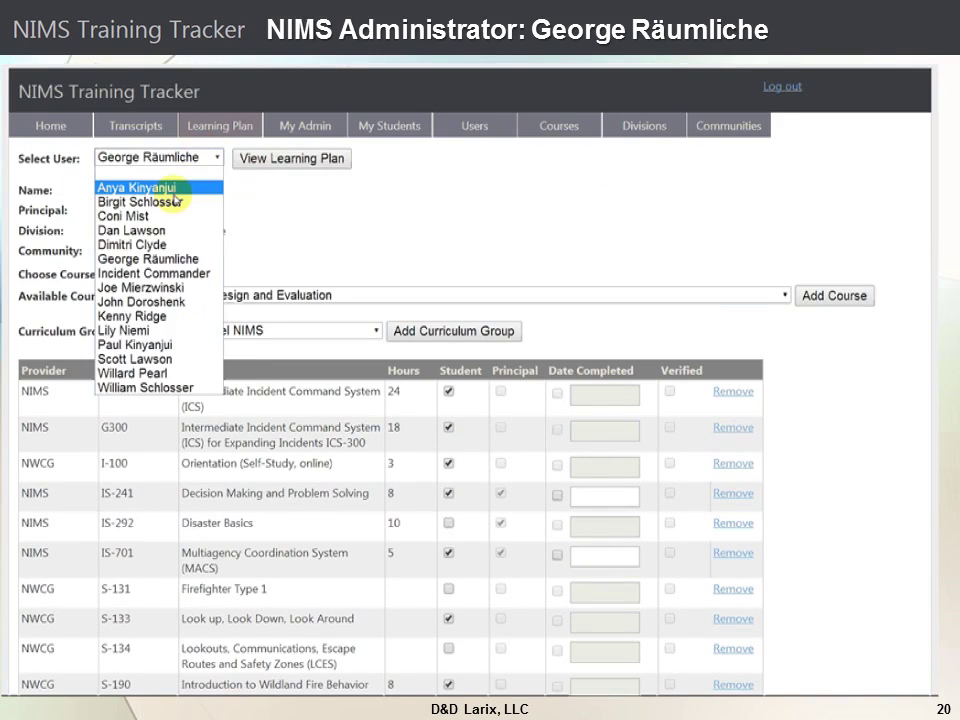
click(128, 330)
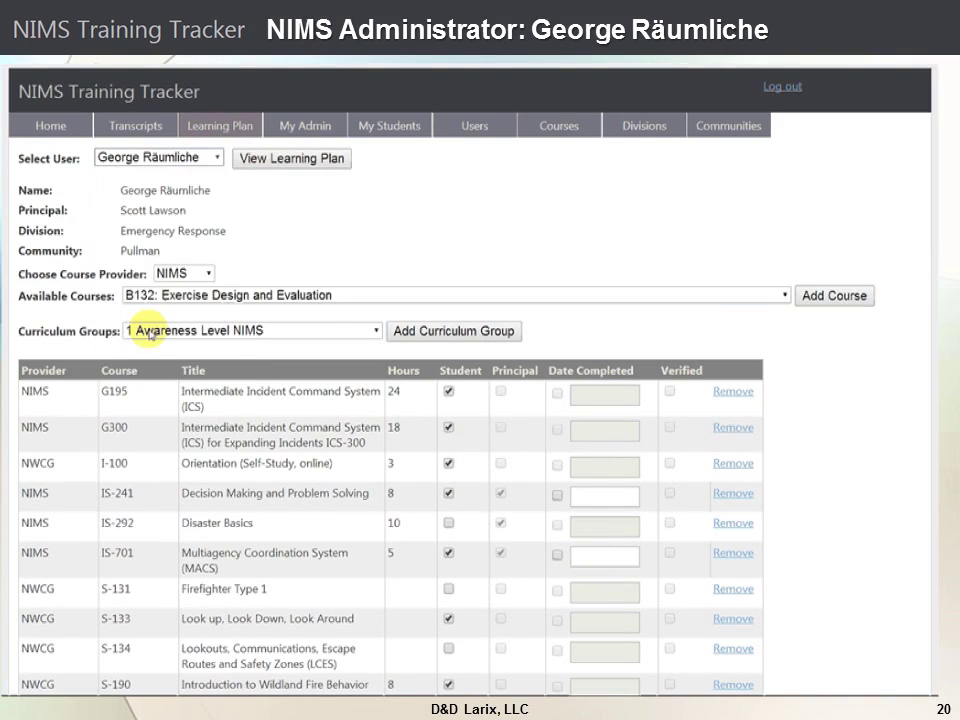
click(277, 155)
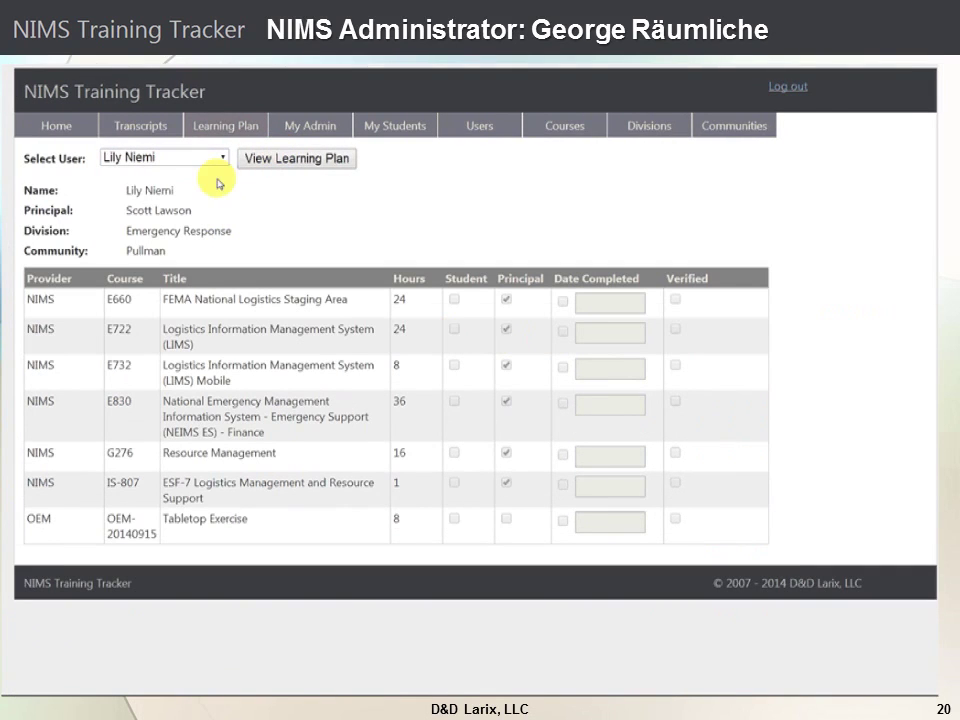
click(193, 158)
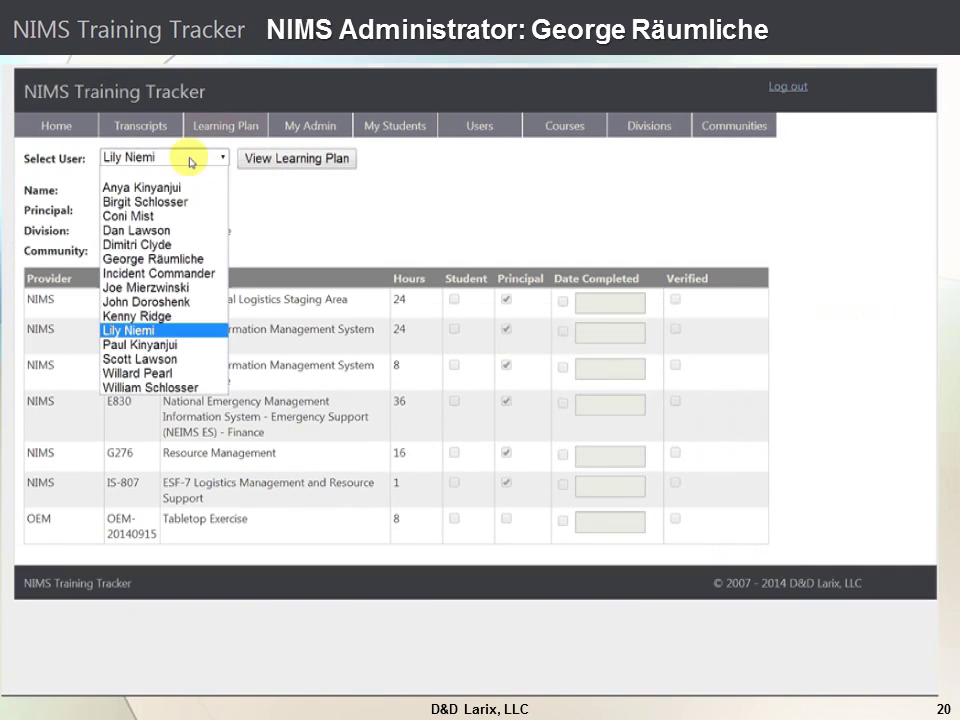
click(160, 287)
click(287, 162)
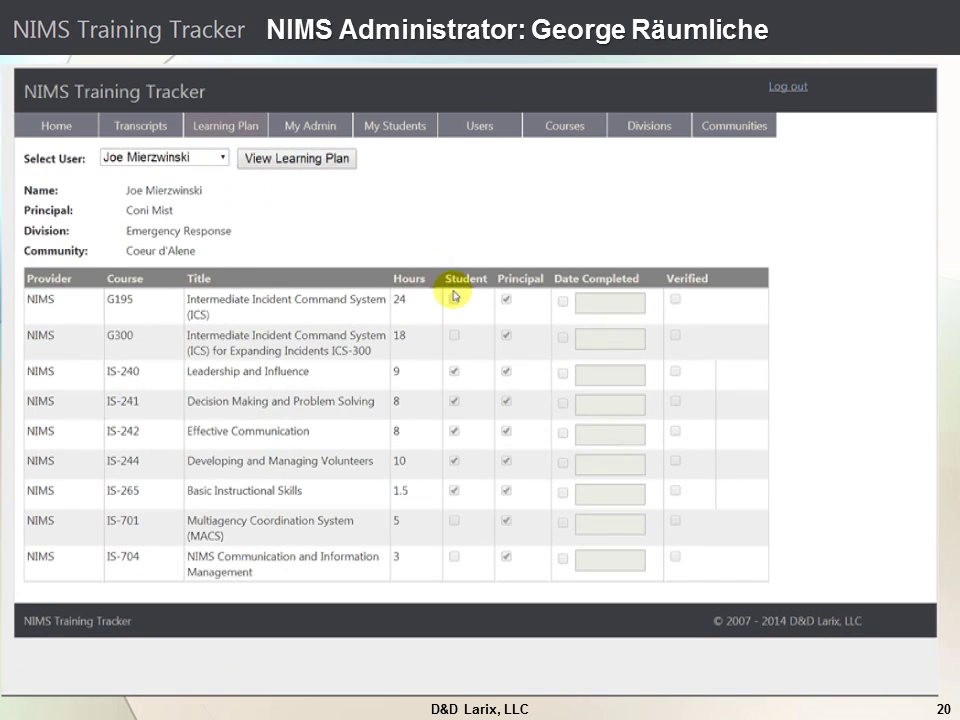
View the training transcript of the Emergency Response NIMS Coordinator.
click(133, 128)
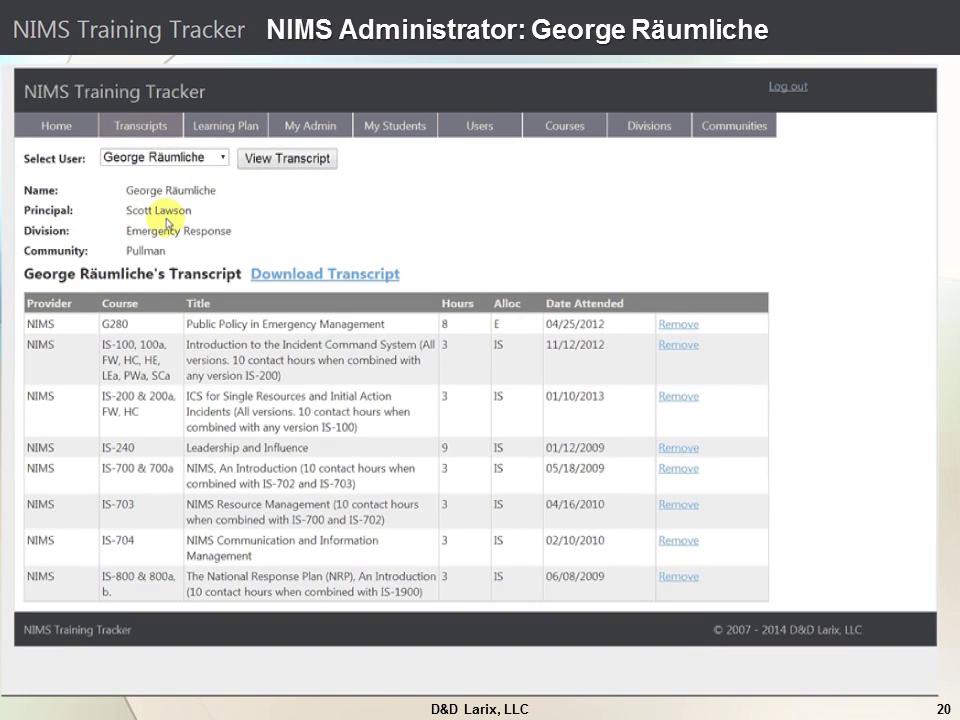
click(155, 160)
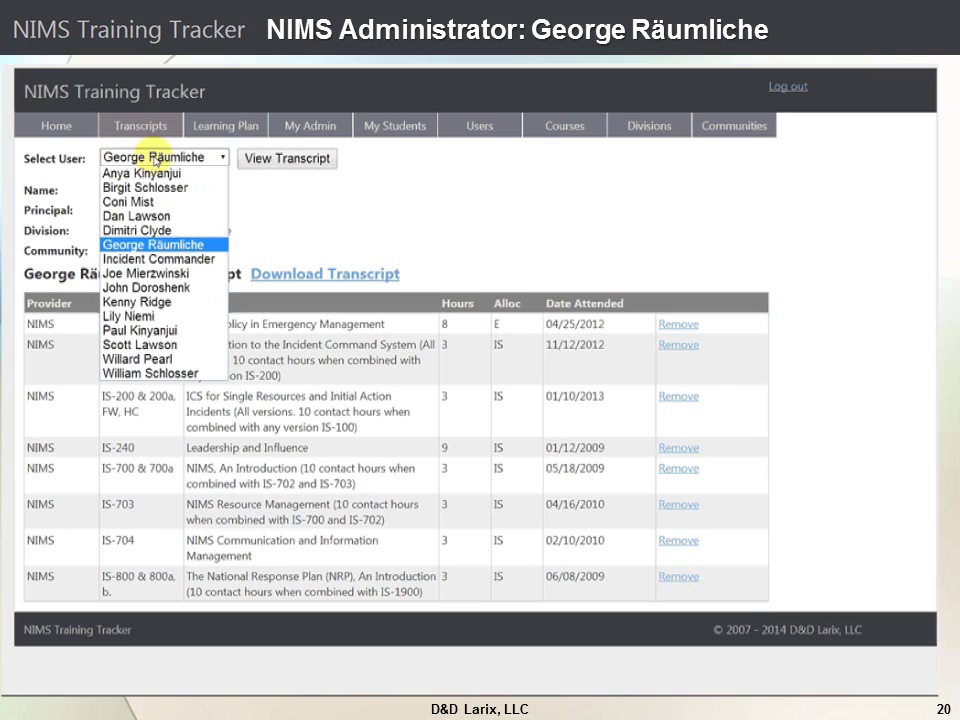
click(160, 318)
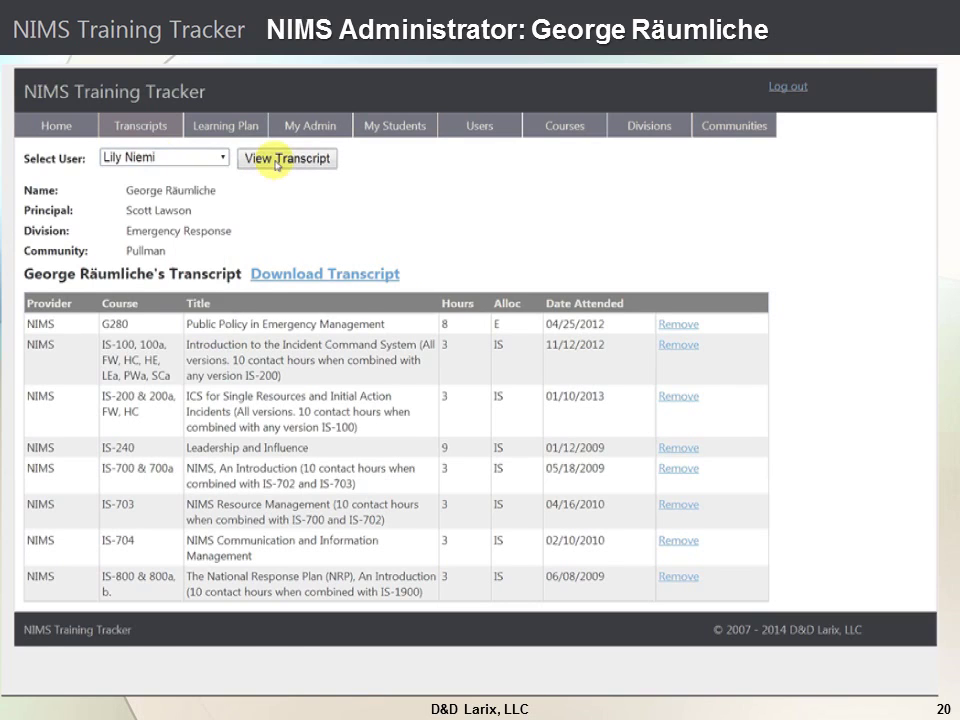
click(271, 157)
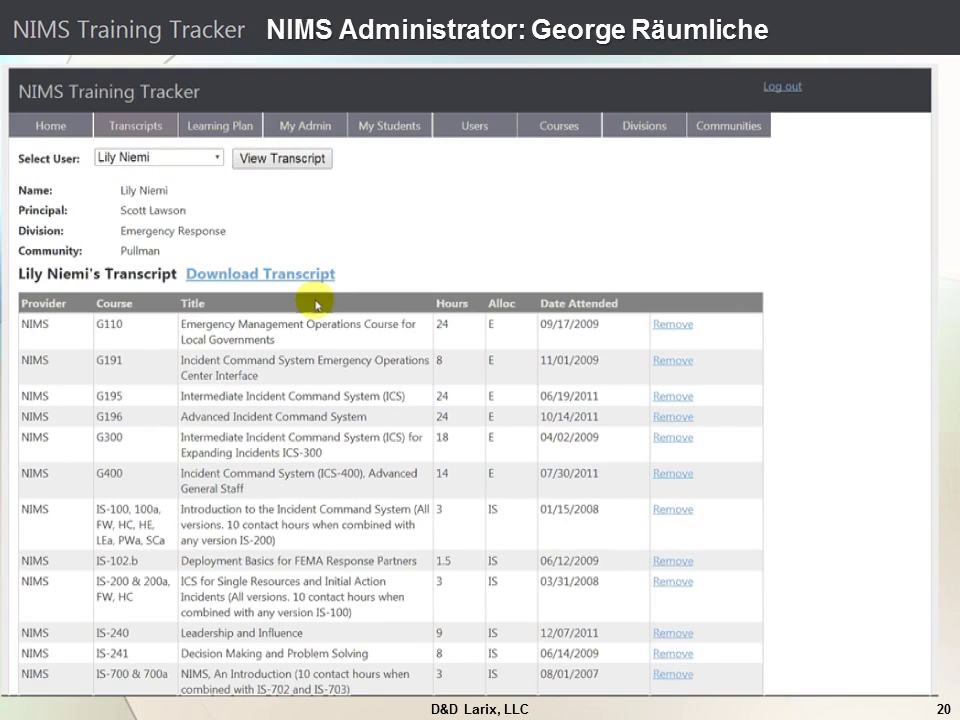